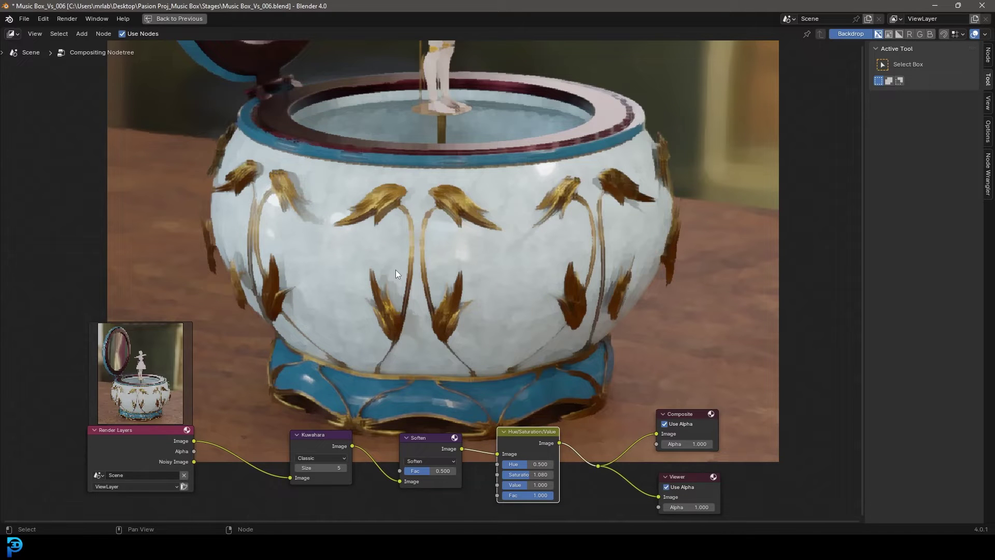
middle_drag(310, 446, 308, 388)
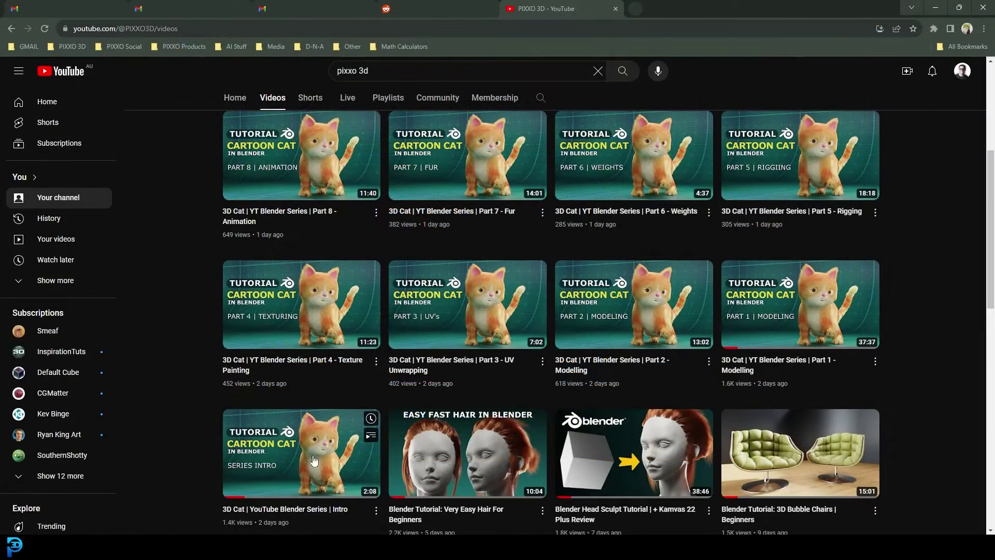
mouse_move(299, 477)
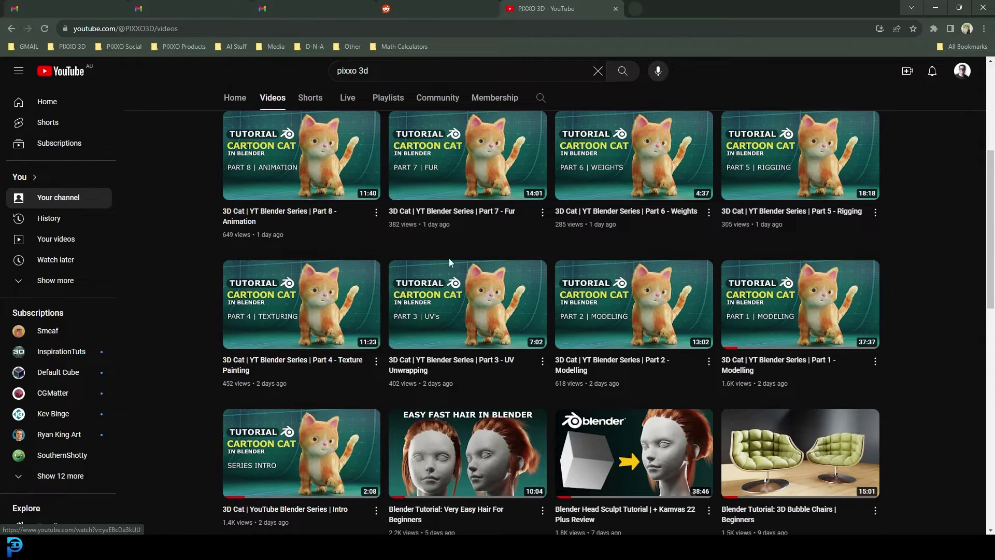
scroll(449, 258, up, 2)
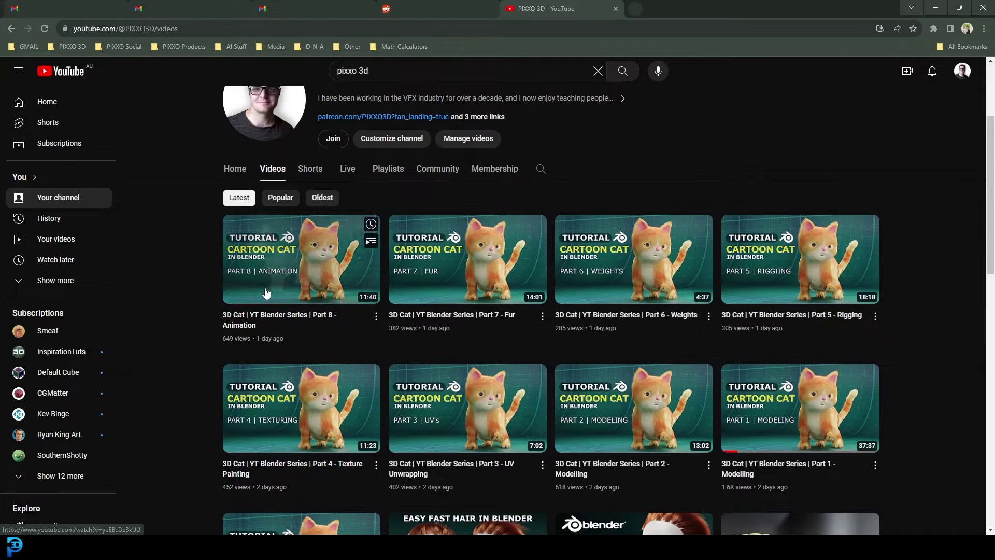
scroll(266, 293, down, 3)
mouse_move(298, 388)
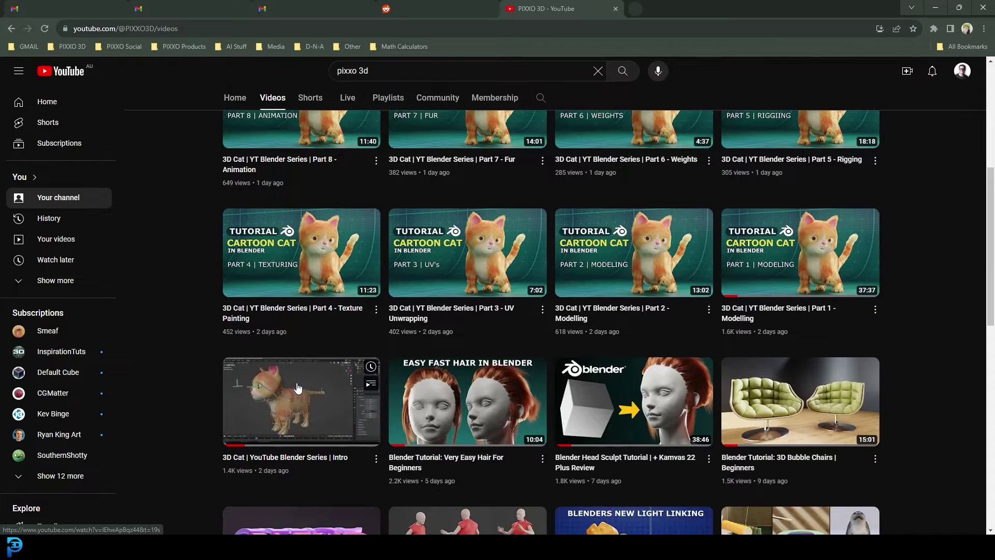
scroll(298, 363, up, 3)
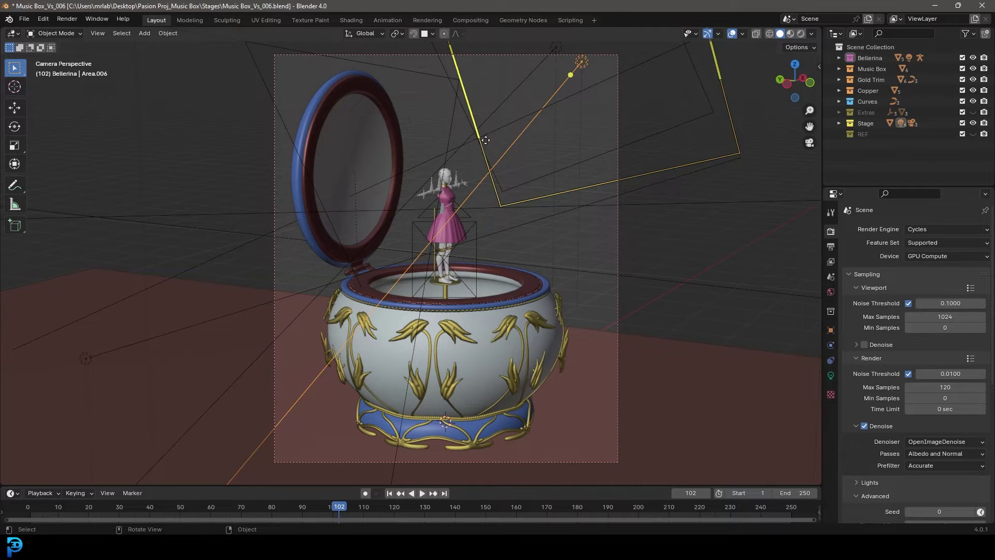
Render a still image of the music box, check it up close, and put the render window away.
click(67, 19)
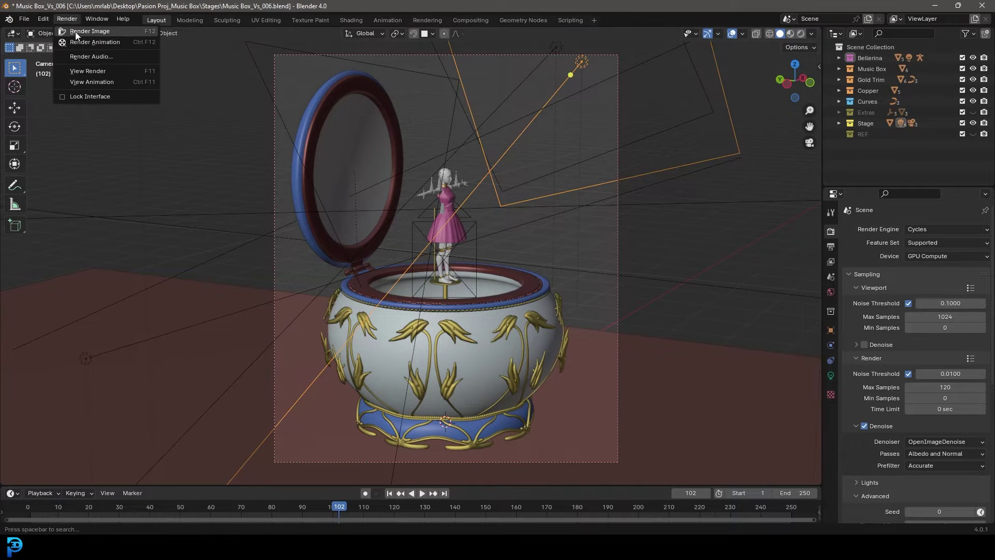
click(120, 34)
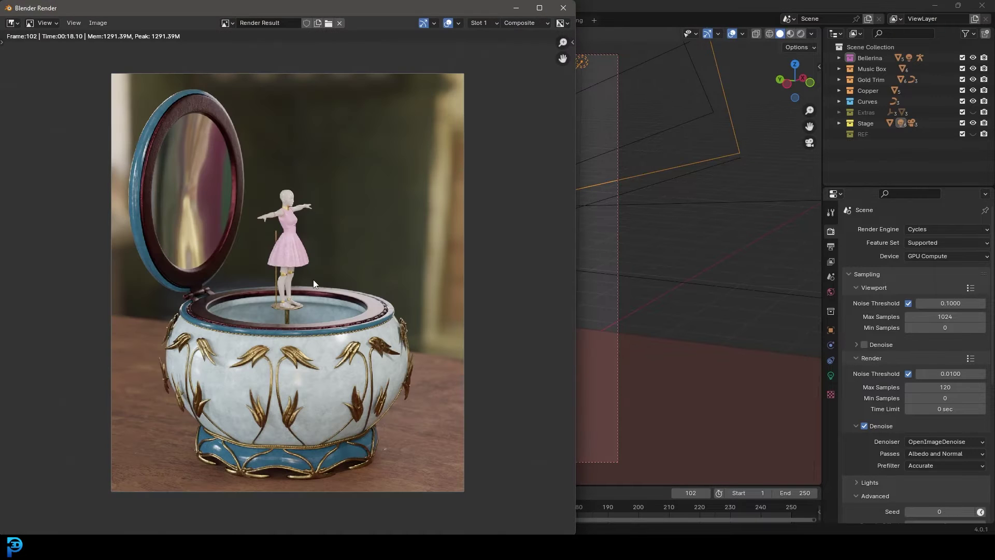
scroll(312, 290, up, 3)
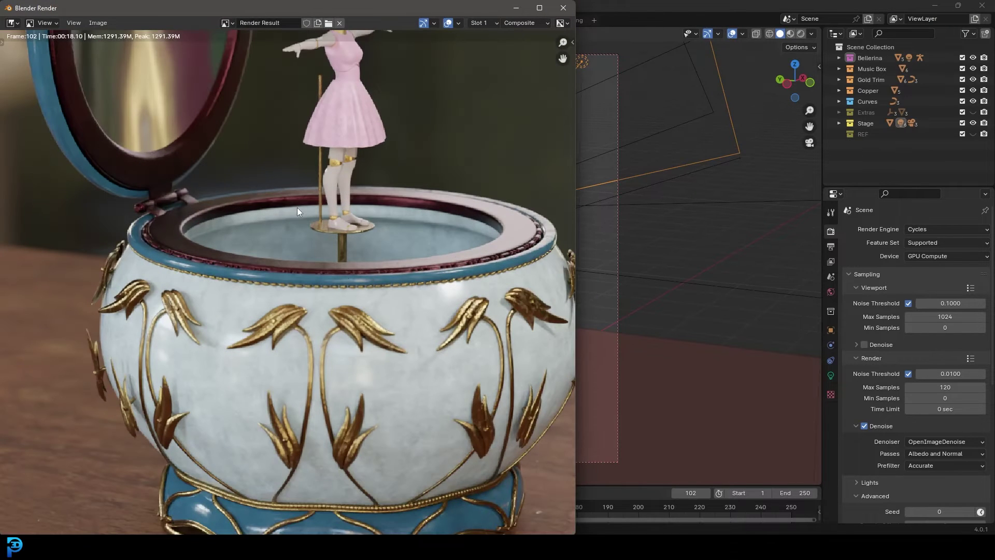
scroll(297, 207, down, 3)
click(517, 8)
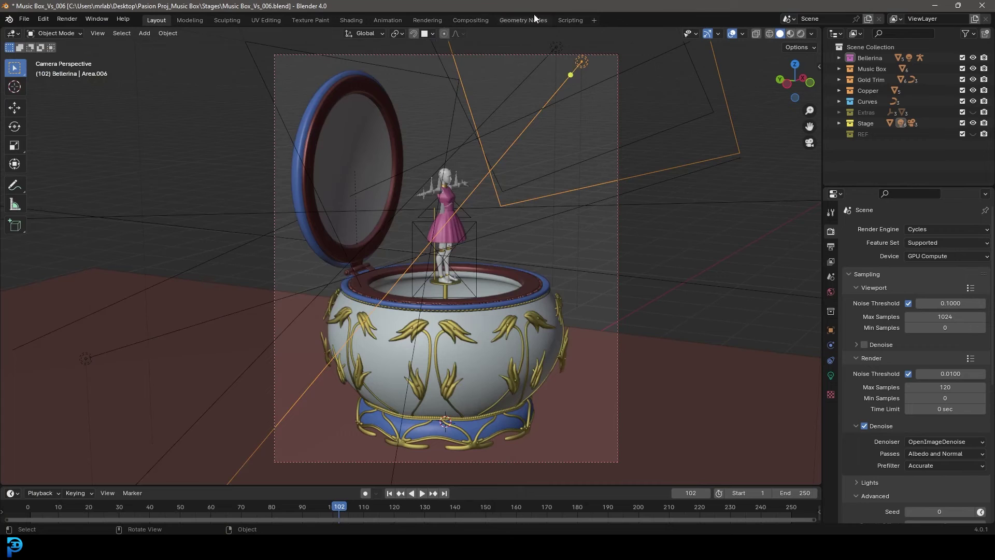
Switch to the Compositing workspace, keep nodes enabled, and enlarge the compositing node editor.
click(469, 20)
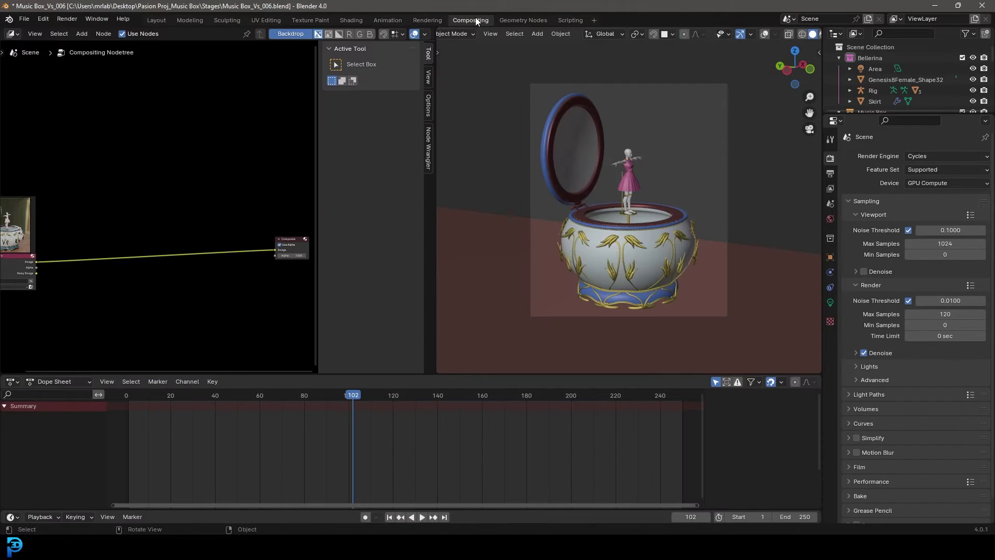
key(Home)
middle_drag(247, 226, 269, 181)
scroll(272, 182, up, 1)
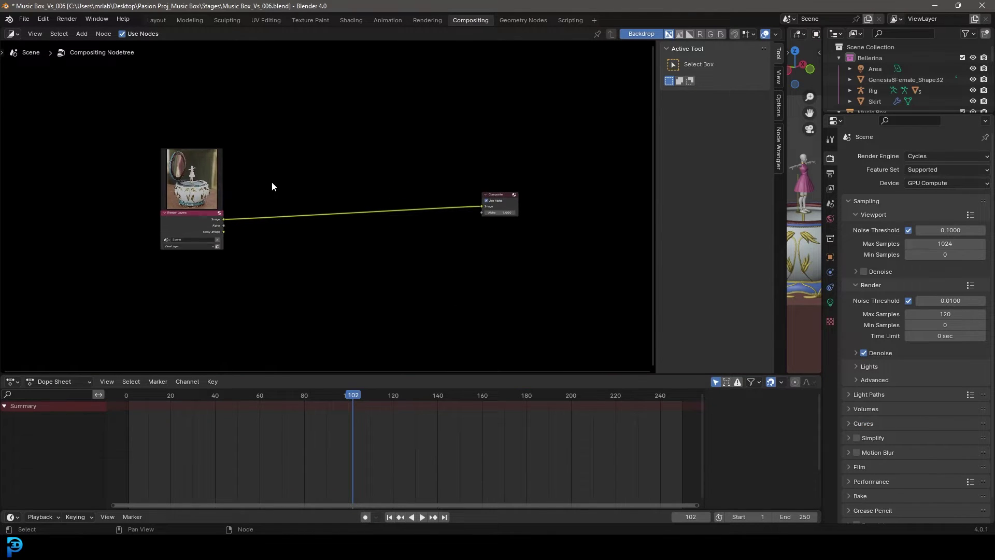
click(121, 34)
drag(272, 371, 275, 433)
Add a Viewer node below the Composite node and feed it the Render Layers image.
key(shift+a)
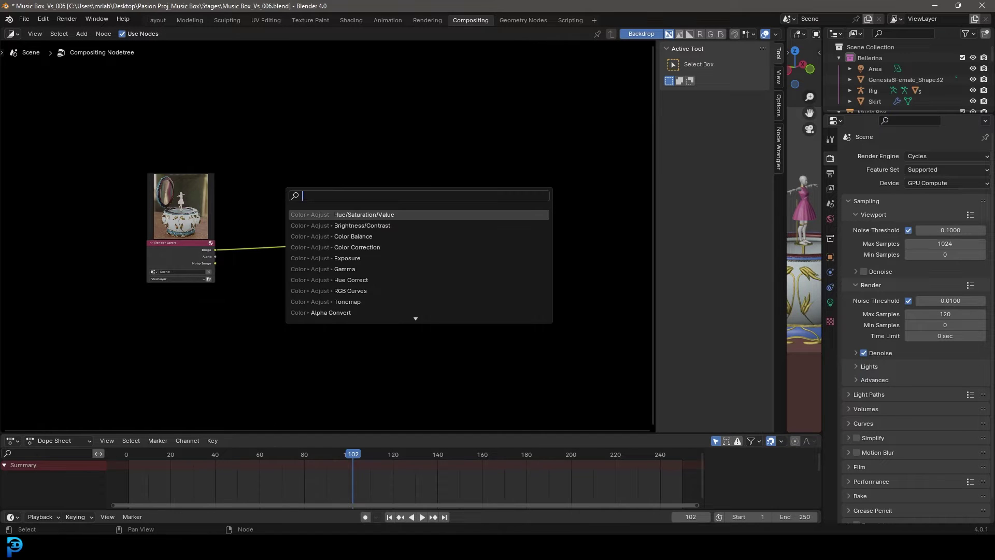
text(view)
key(Return)
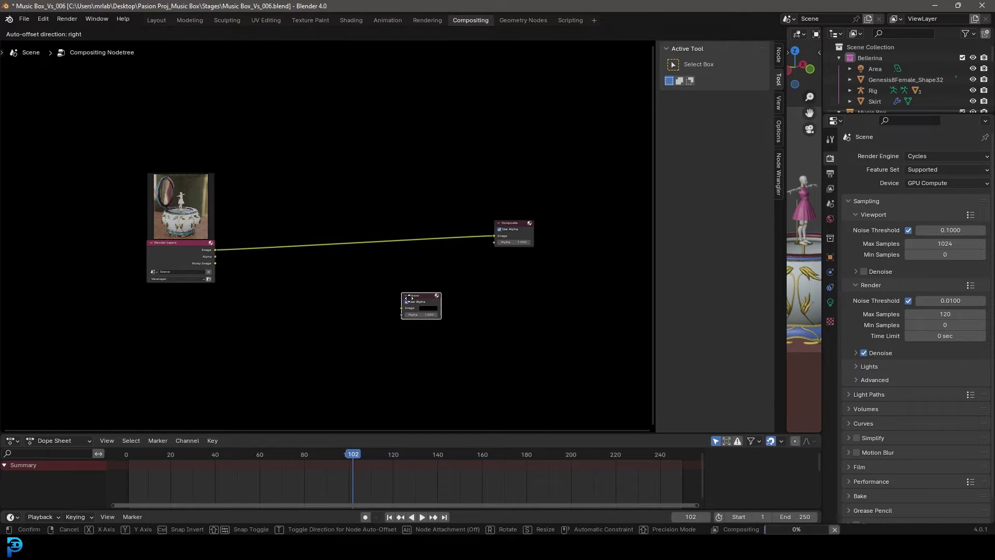
click(477, 274)
drag(214, 250, 469, 284)
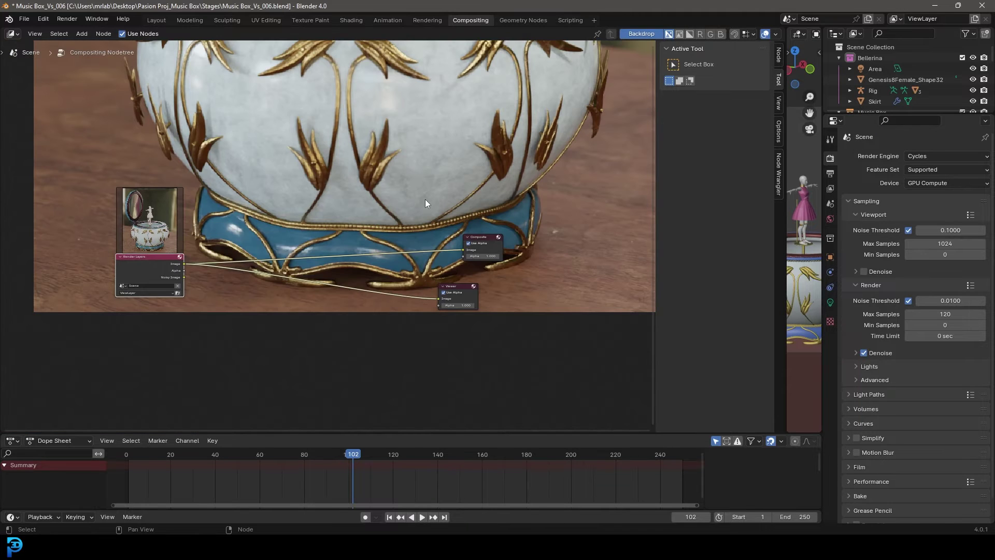
Combine the Composite and Viewer image links through one shared reroute point and arrange the nodes around it.
mouse_move(420, 201)
shift+right_down()
mouse_move(397, 249)
mouse_move(398, 337)
shift+right_up()
scroll(435, 275, up, 2)
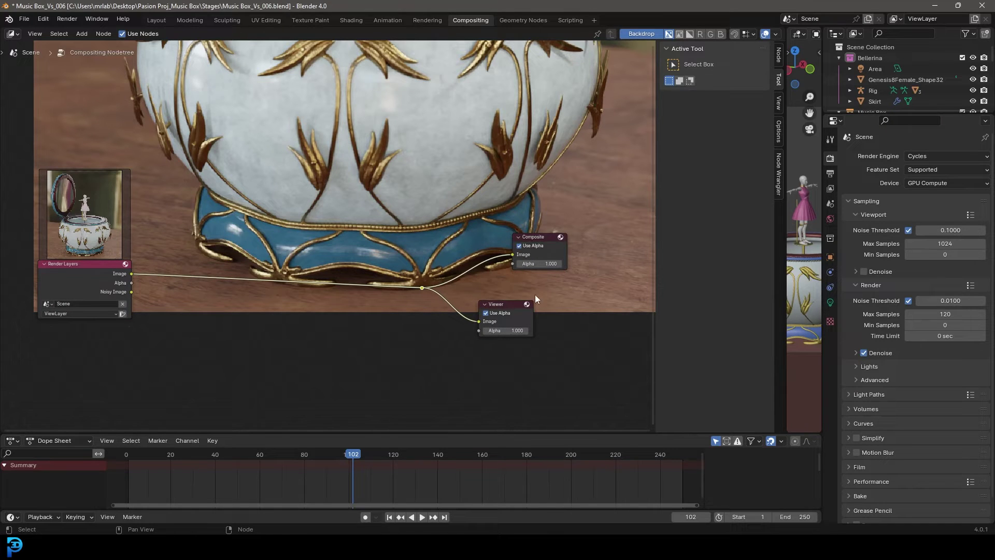
drag(510, 303, 545, 291)
drag(492, 328, 386, 245)
key(g)
click(487, 276)
middle_drag(154, 259, 168, 290)
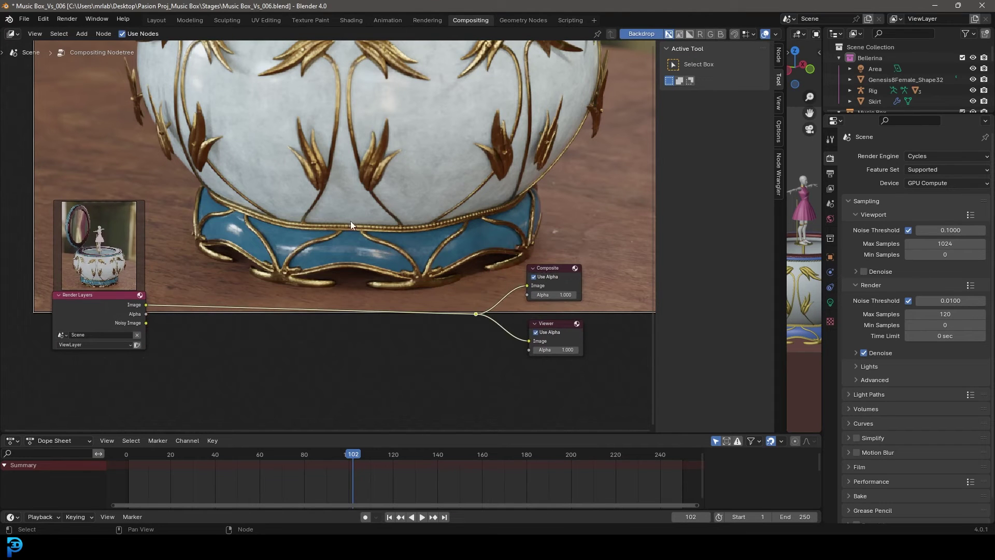
Insert a Kuwahara filter node between the Render Layers image output and the reroute, and reposition the Render Layers node.
alt+middle_drag(403, 185, 398, 342)
alt+scroll(383, 244, down, 2)
middle_drag(285, 251, 303, 250)
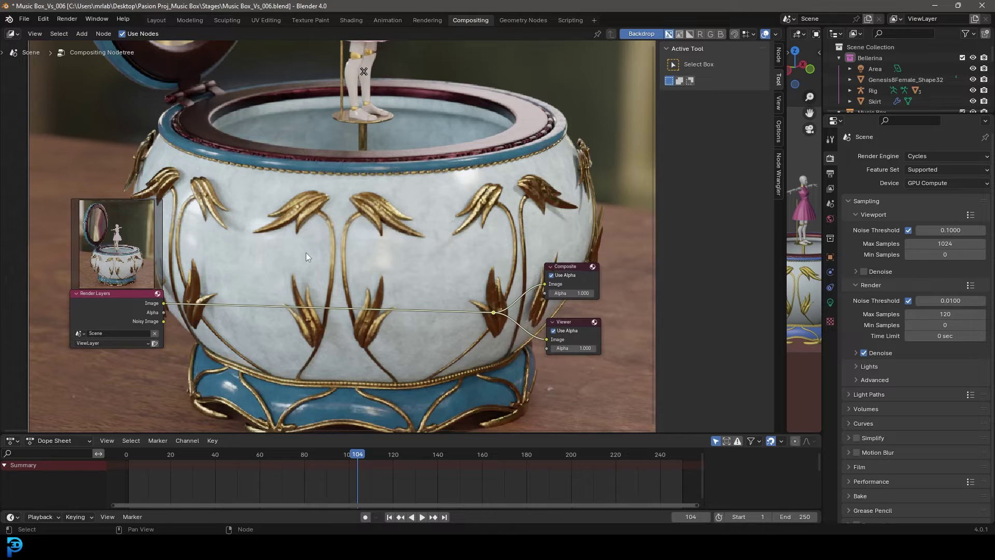
key(shift+a)
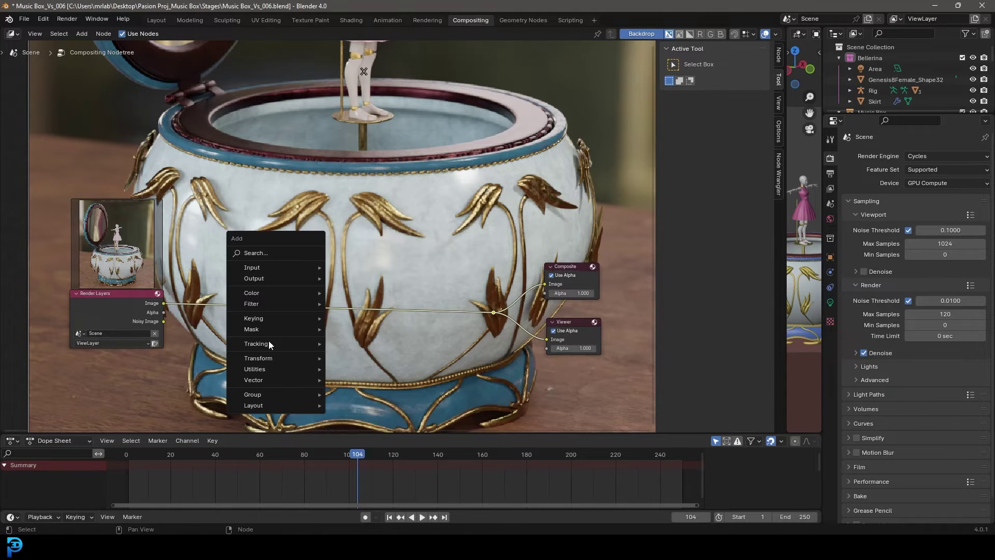
mouse_move(269, 371)
mouse_move(263, 307)
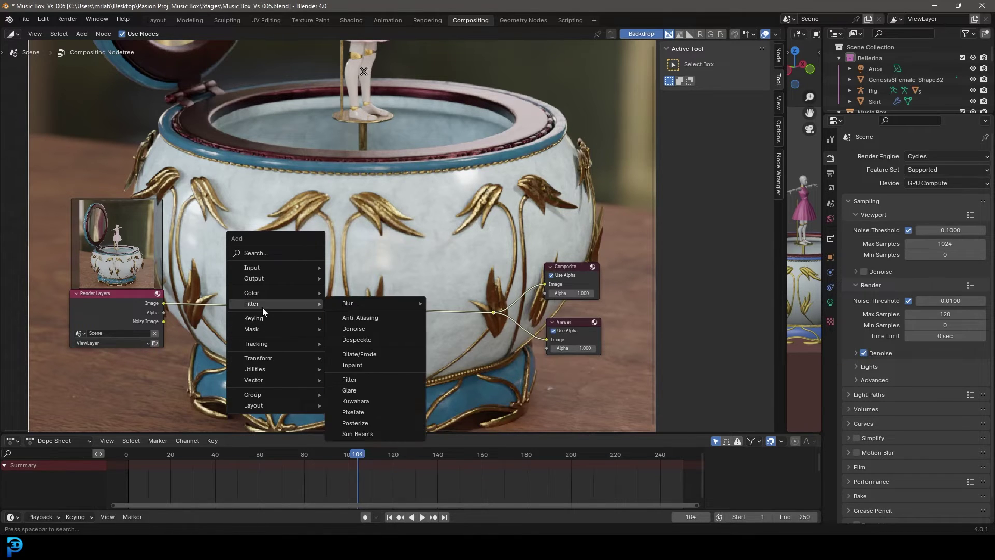
click(365, 401)
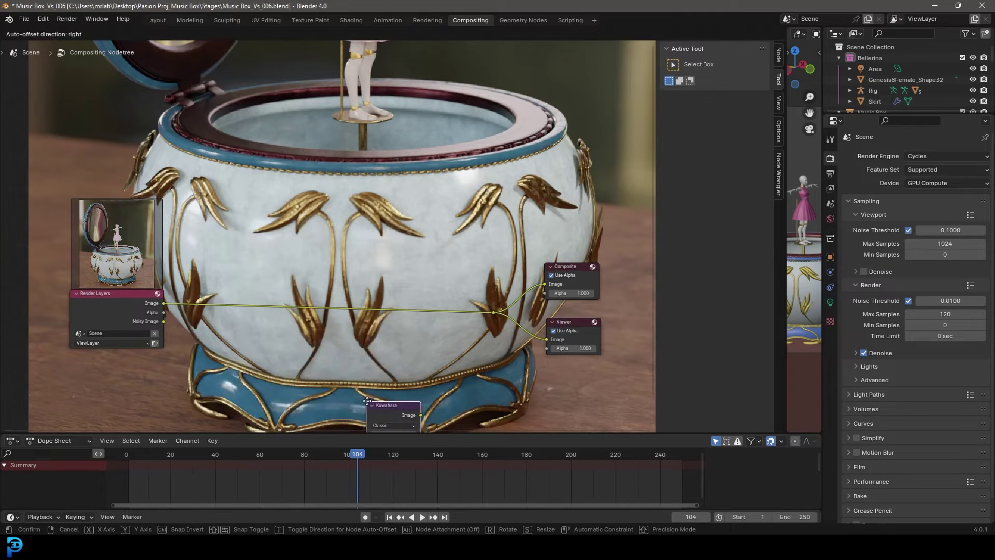
click(307, 280)
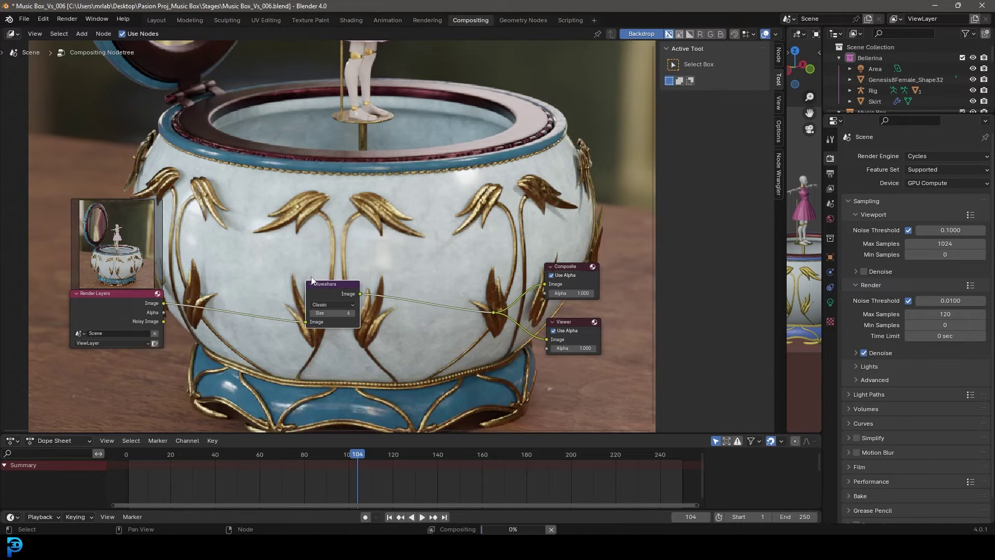
drag(132, 309, 160, 296)
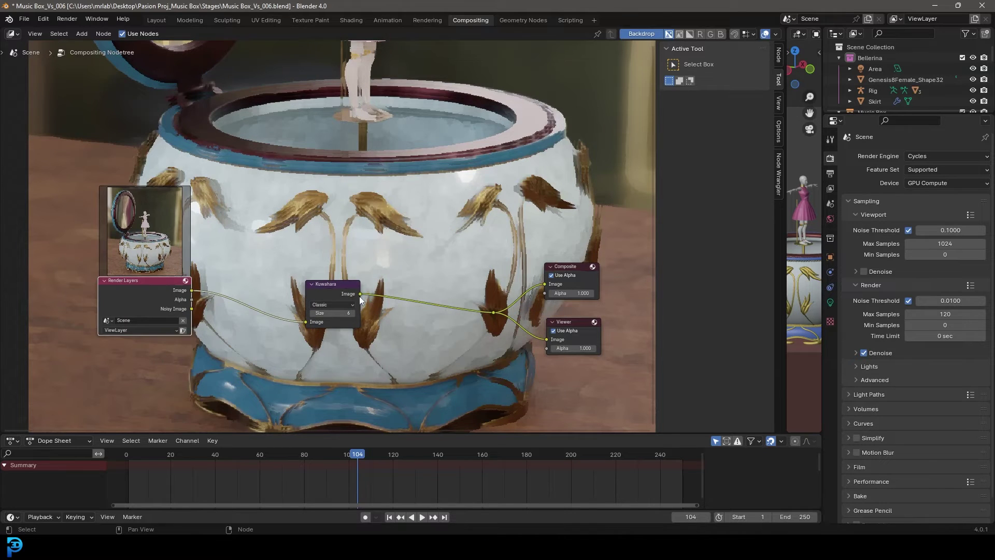
Set the Kuwahara node's size to 5, keeping the Classic variation.
scroll(539, 318, up, 2)
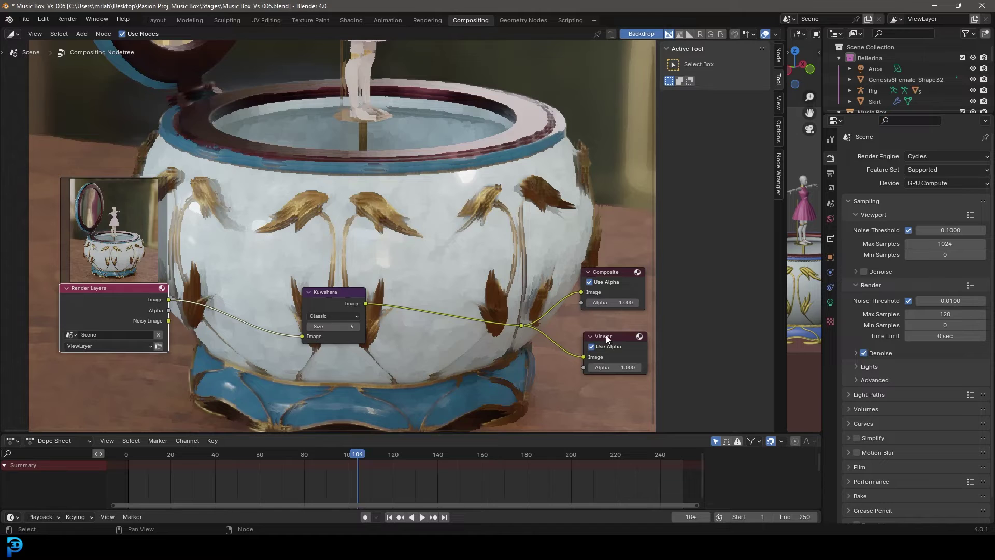
middle_drag(359, 347, 380, 336)
middle_drag(354, 220, 298, 257)
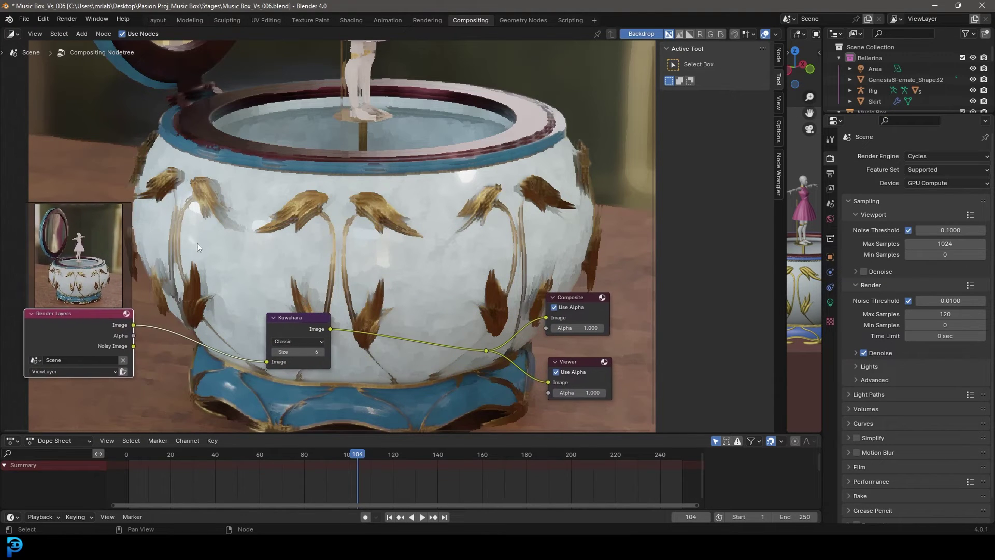
click(293, 355)
text(5)
key(Return)
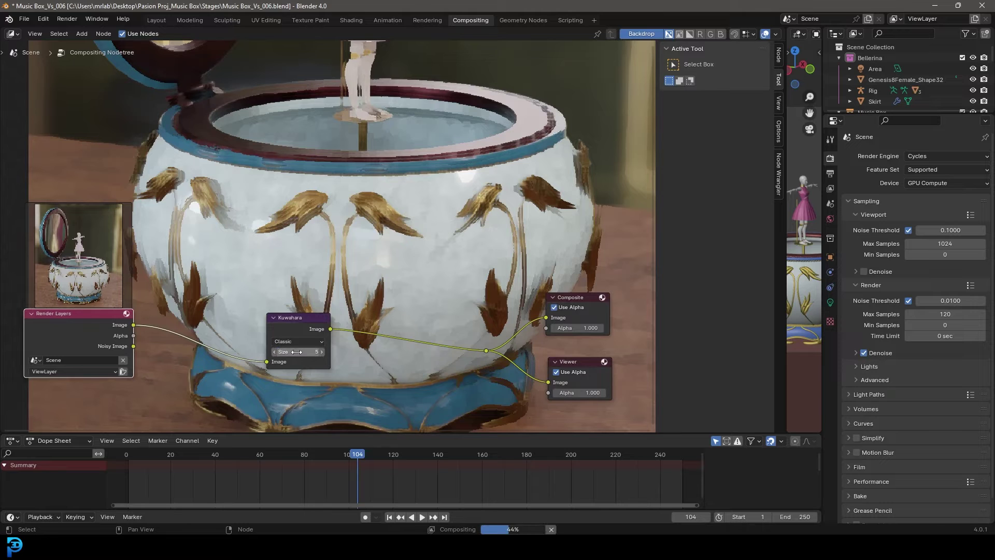
Examine the painterly backdrop image up close around the gold leaves and the rim of the box.
scroll(387, 250, up, 2)
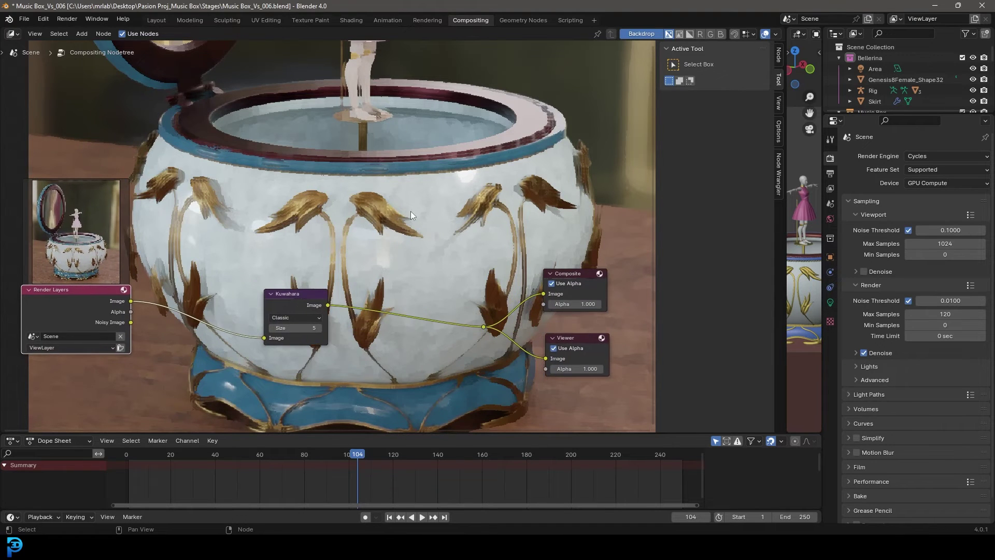
key(alt+v)
key(alt+v)
key(alt+v)
key(alt+v)
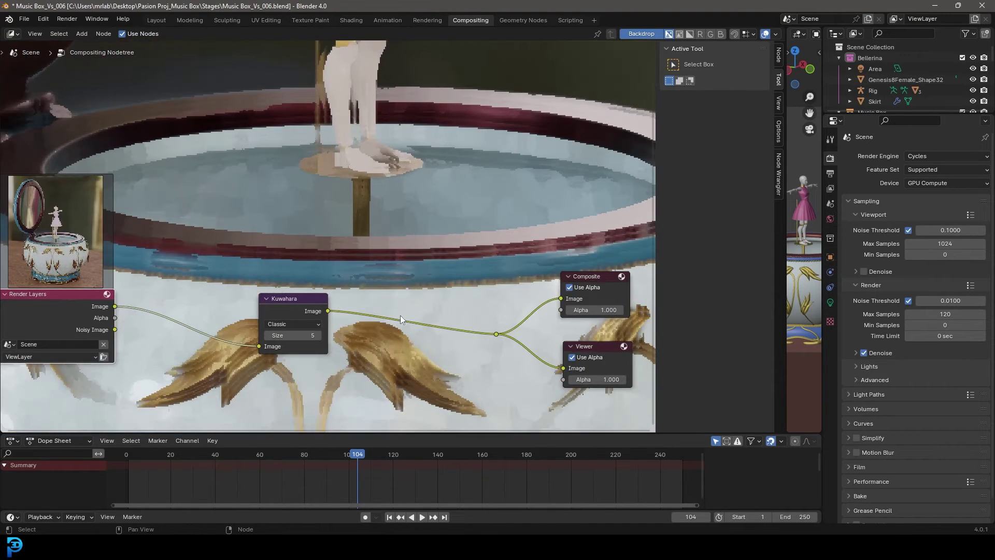
middle_drag(414, 349, 443, 400)
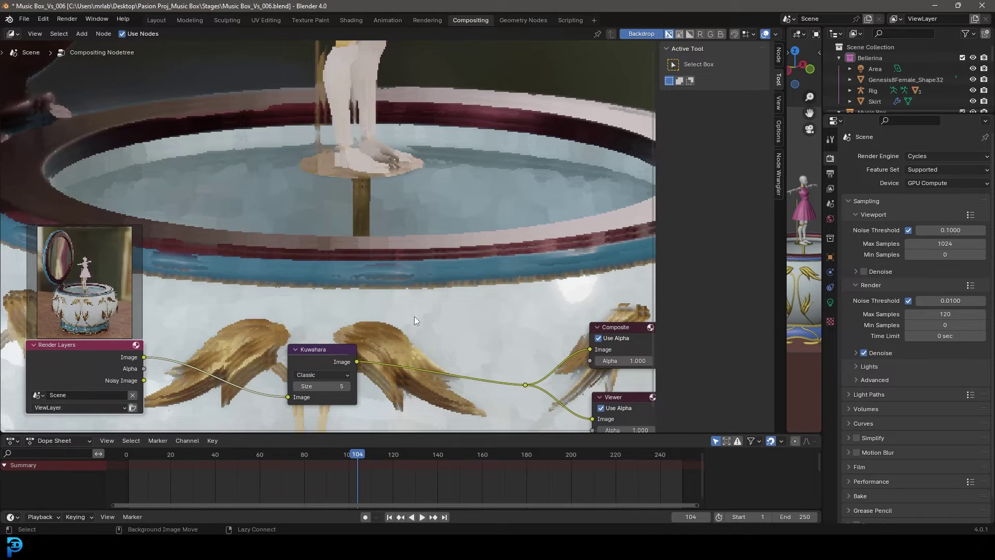
key(alt+v)
alt+middle_drag(419, 352, 384, 161)
Insert a Filter node of type Soften between the Kuwahara node and the reroute, with its factor set to 0.500.
drag(324, 361, 286, 362)
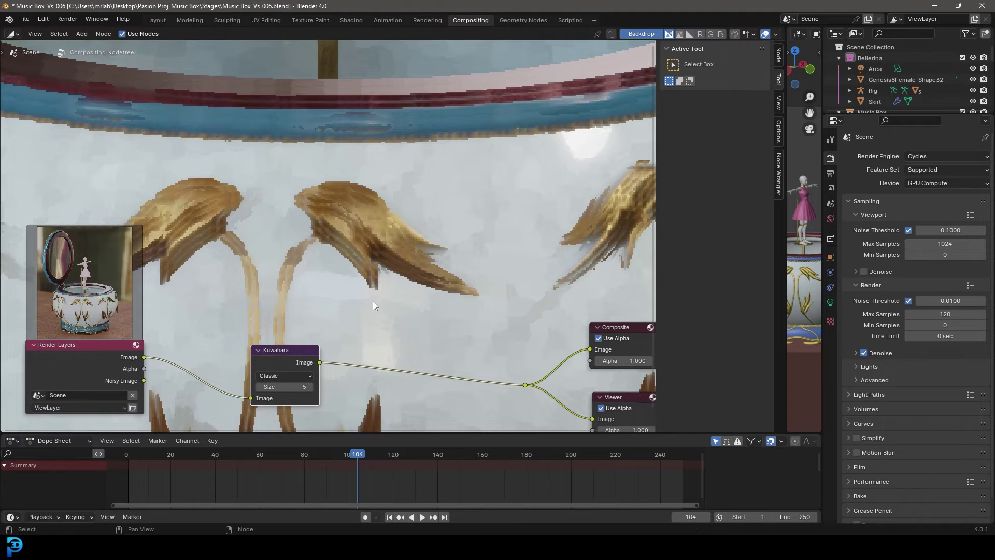
key(shift+a)
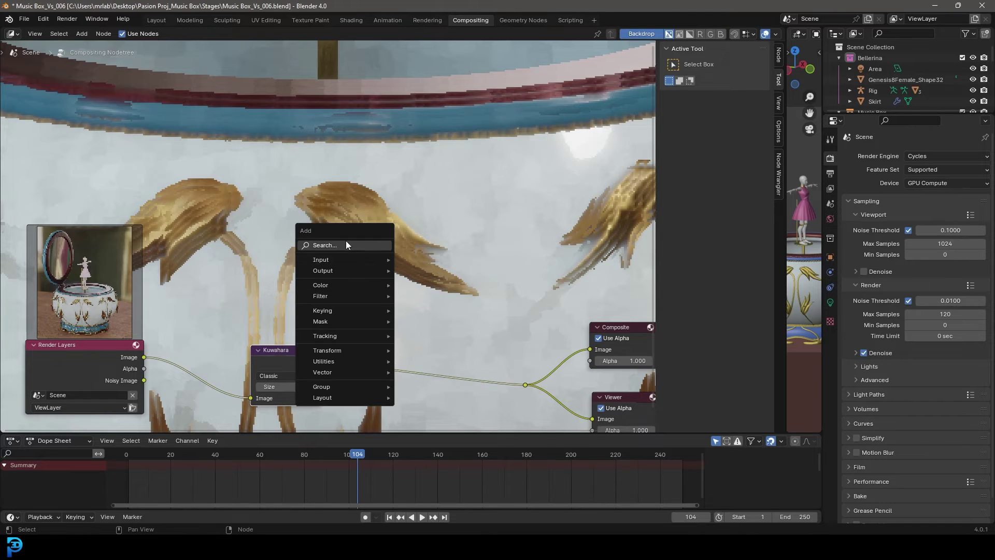
click(347, 241)
text(filt)
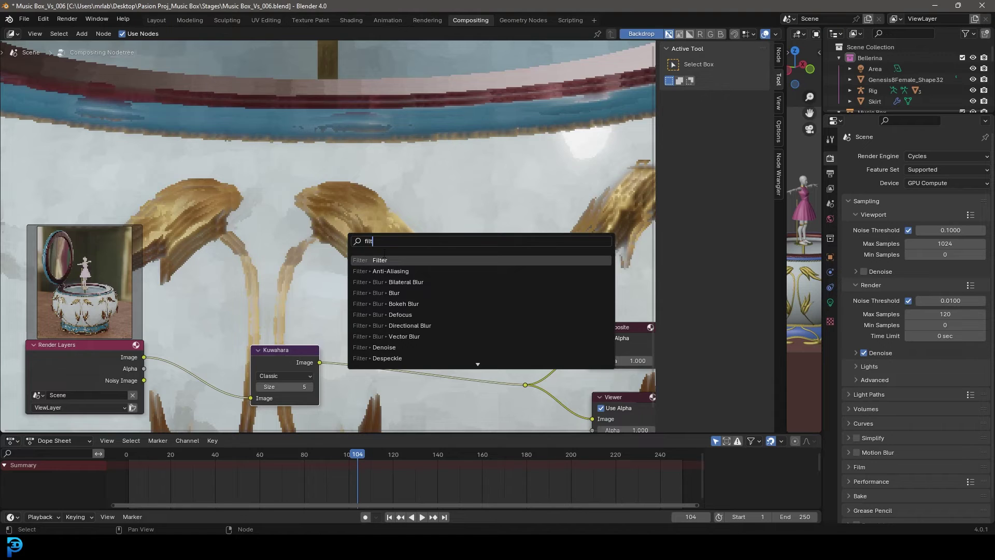
key(Return)
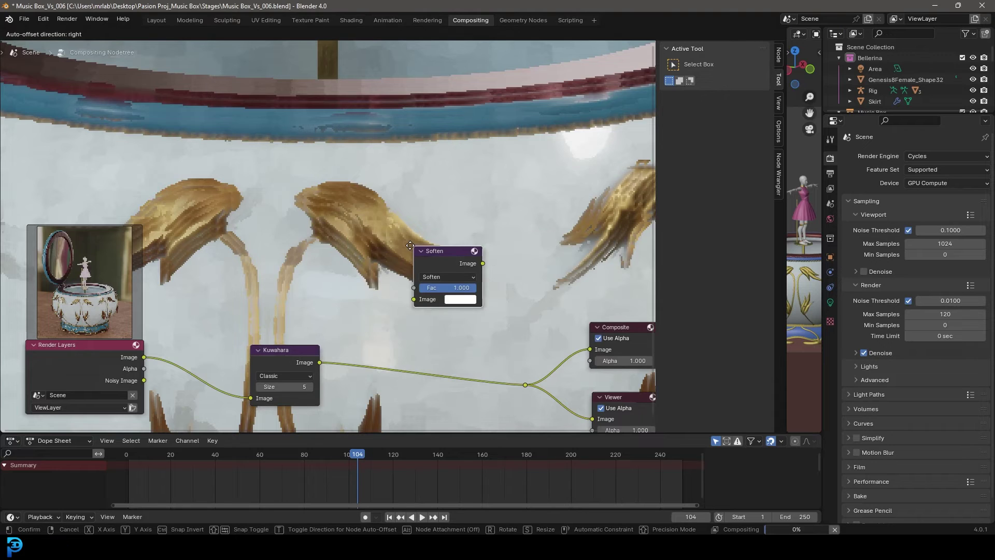
click(407, 357)
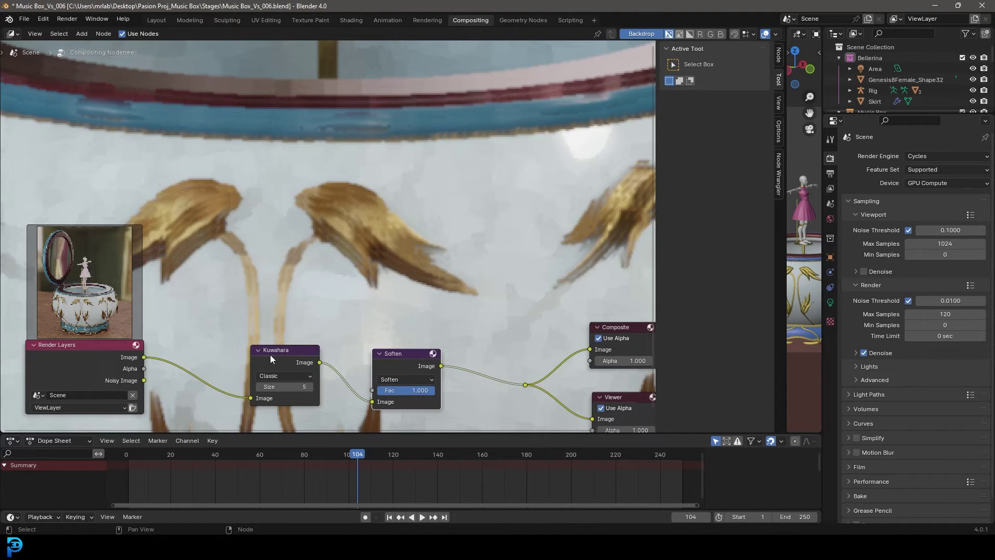
middle_drag(401, 353, 405, 274)
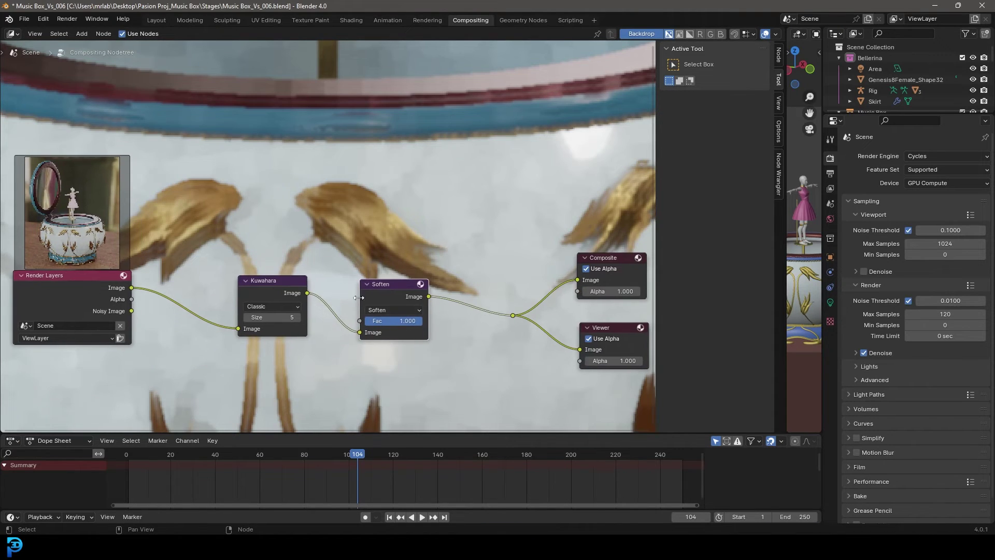
mouse_move(402, 323)
mouse_down()
mouse_move(380, 323)
mouse_move(403, 321)
mouse_move(391, 320)
mouse_up()
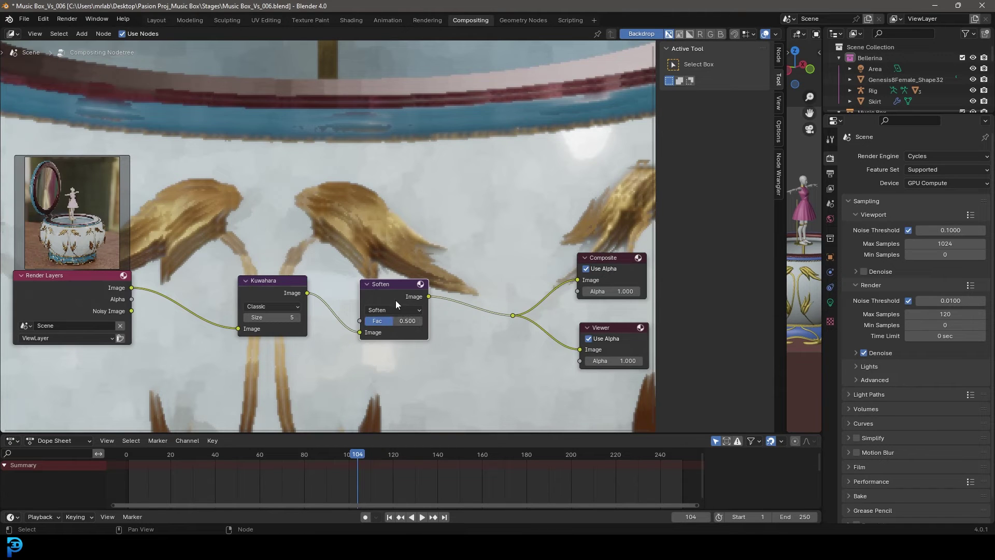
Compare the softened backdrop with the unfiltered render by linking the Render Layers image directly to the reroute, and reconnect the Soften output.
middle_drag(396, 241, 373, 263)
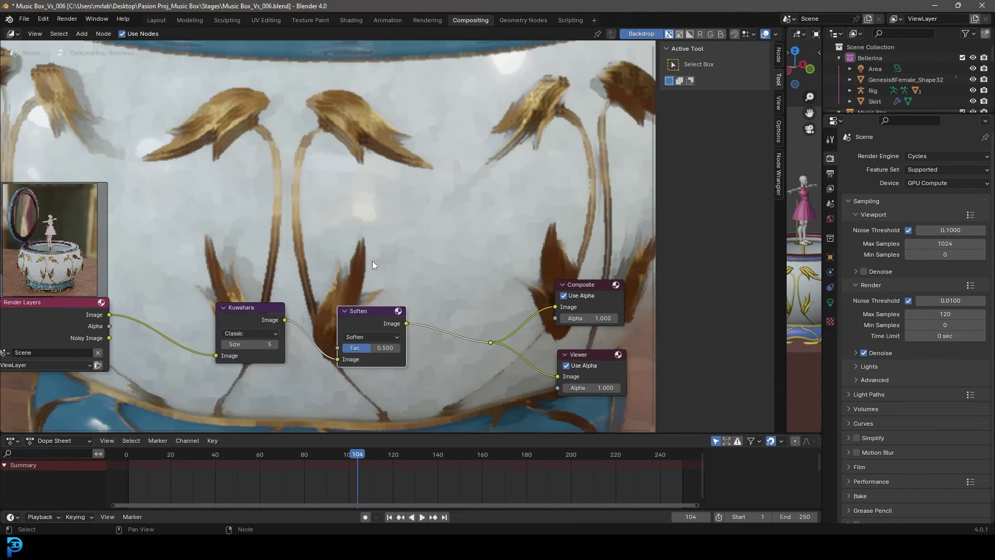
alt+scroll(372, 251, down, 3)
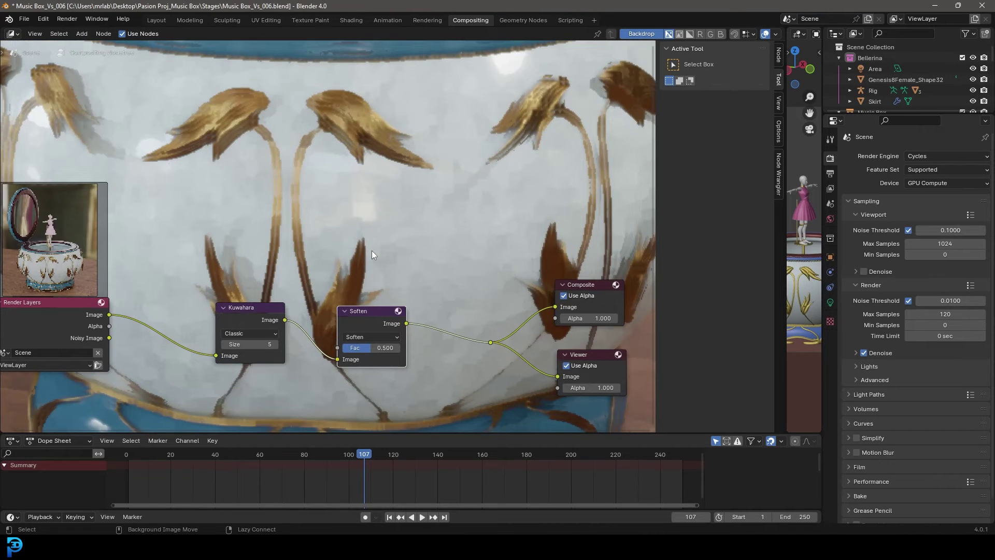
key(v)
key(v)
key(v)
alt+middle_drag(349, 197, 410, 353)
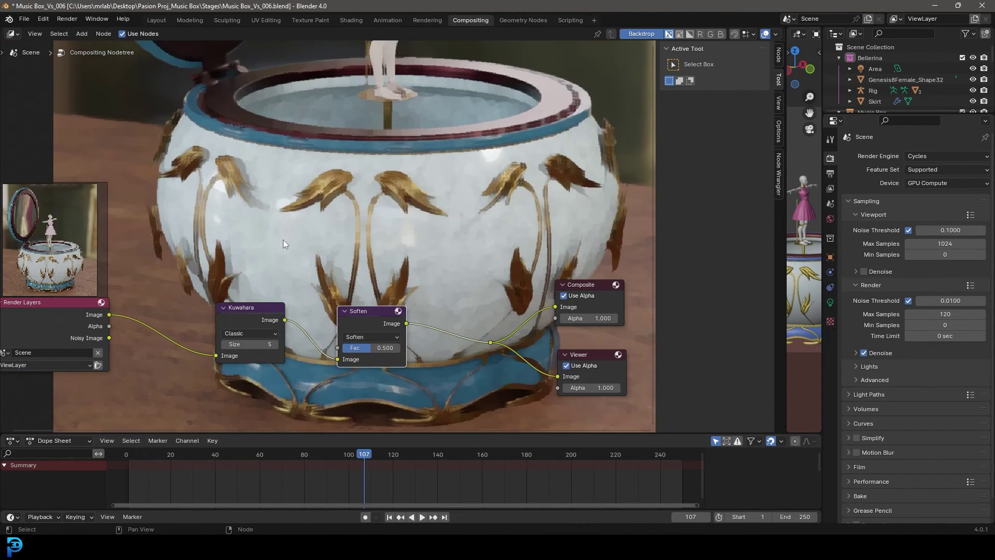
drag(108, 315, 501, 342)
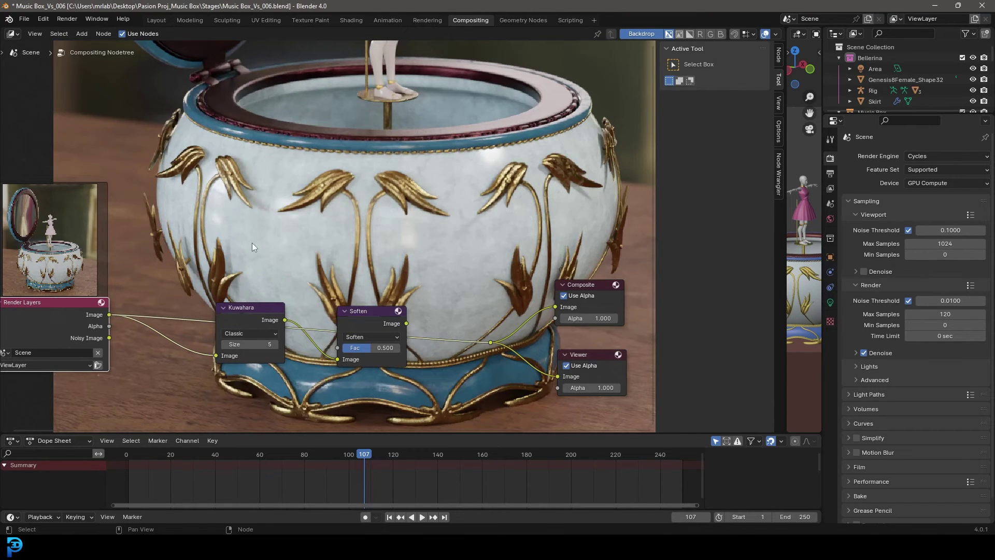
drag(408, 323, 491, 342)
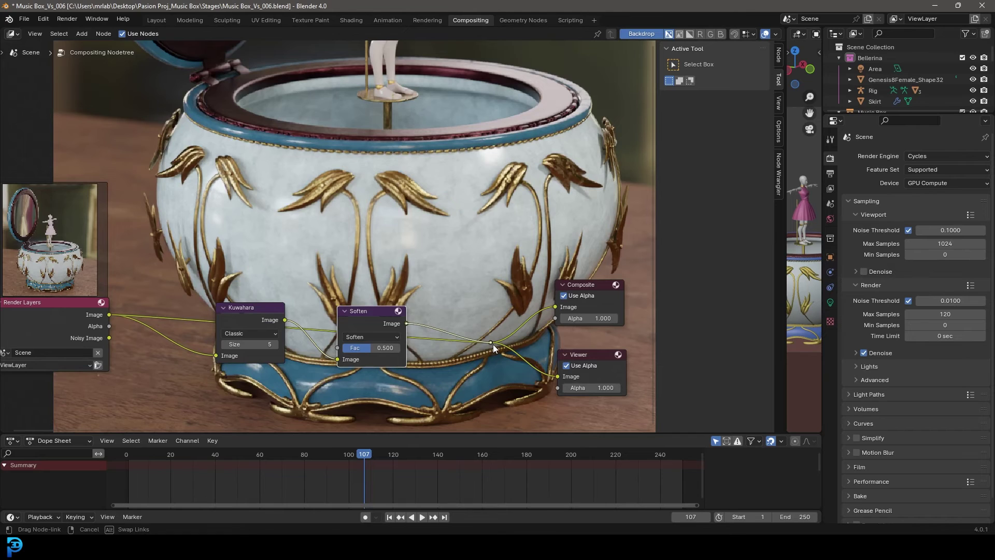
Insert a Hue/Saturation/Value node on the link between the Soften node and the reroute.
middle_drag(320, 179, 276, 166)
key(shift+a)
click(343, 207)
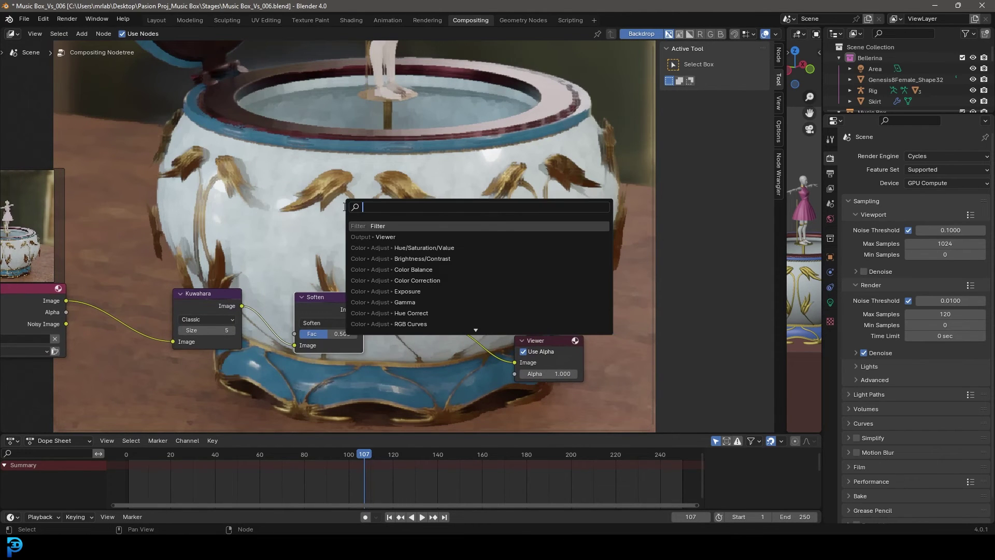
text(hue)
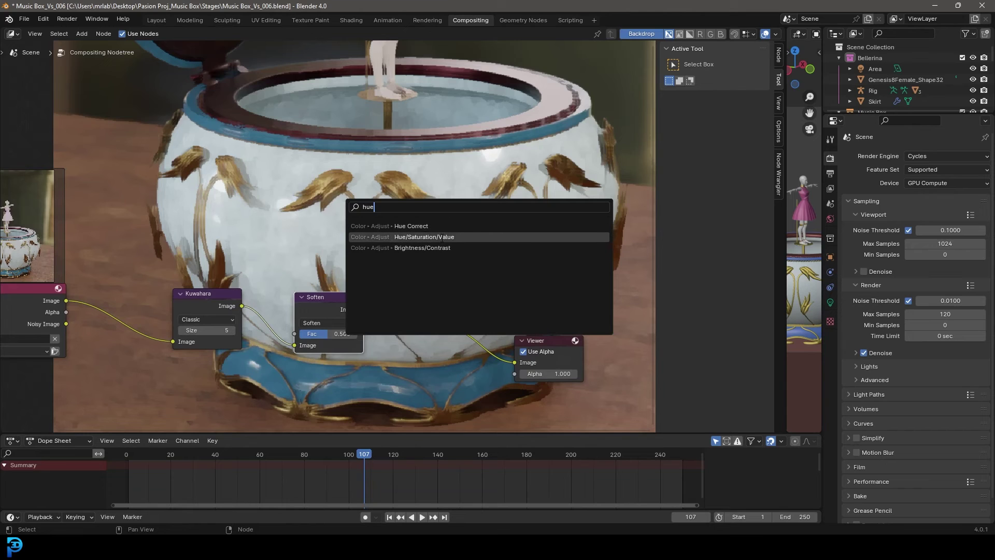
click(442, 237)
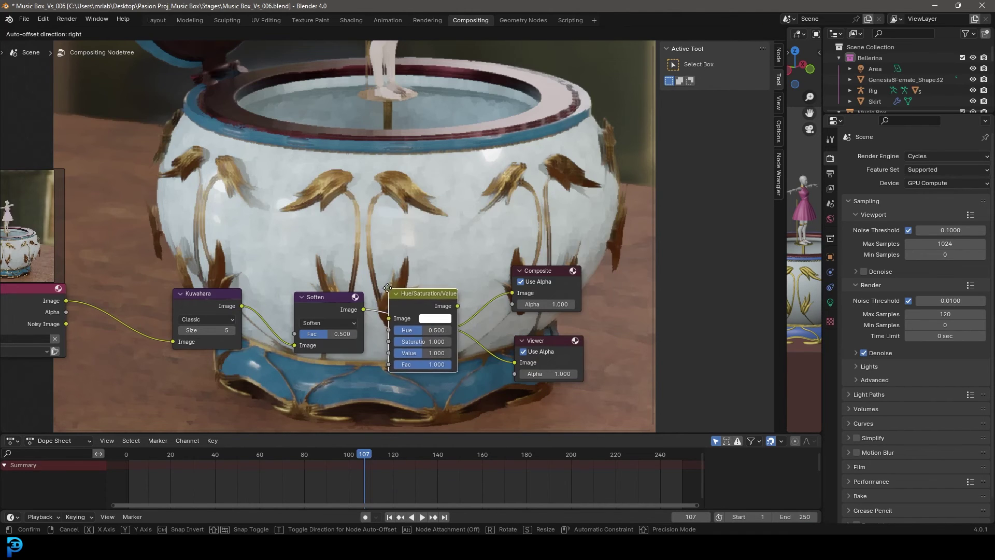
click(446, 315)
scroll(446, 315, up, 2)
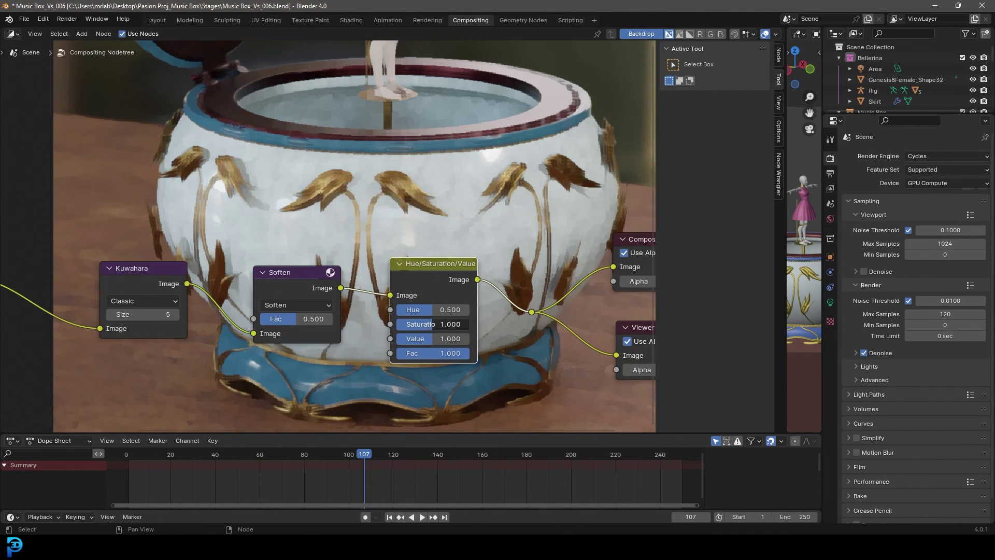
Try a saturation of 1.05 on the Hue/Saturation/Value node.
click(430, 325)
text(1.05)
key(Return)
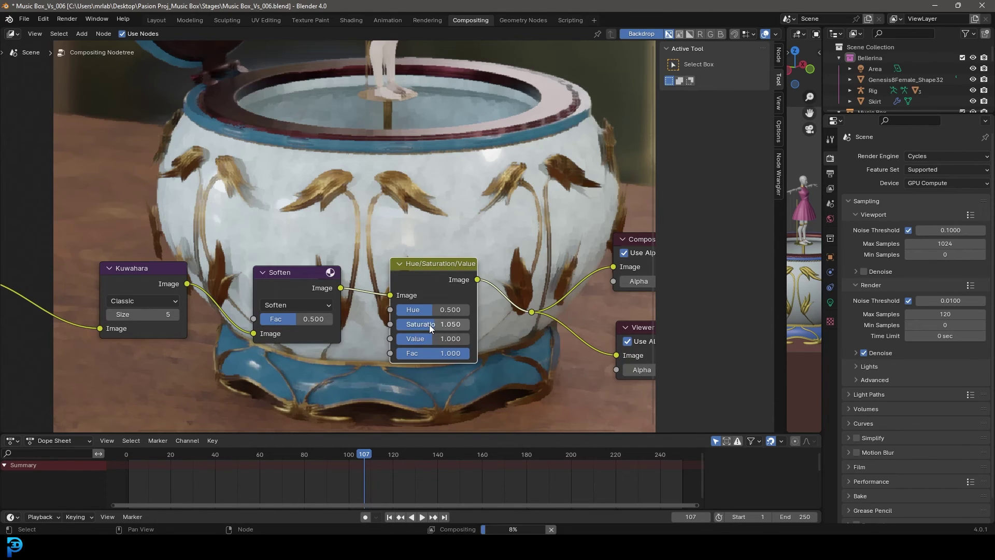
Set the saturation of the Hue/Saturation/Value node to 1.08.
click(430, 325)
click(427, 322)
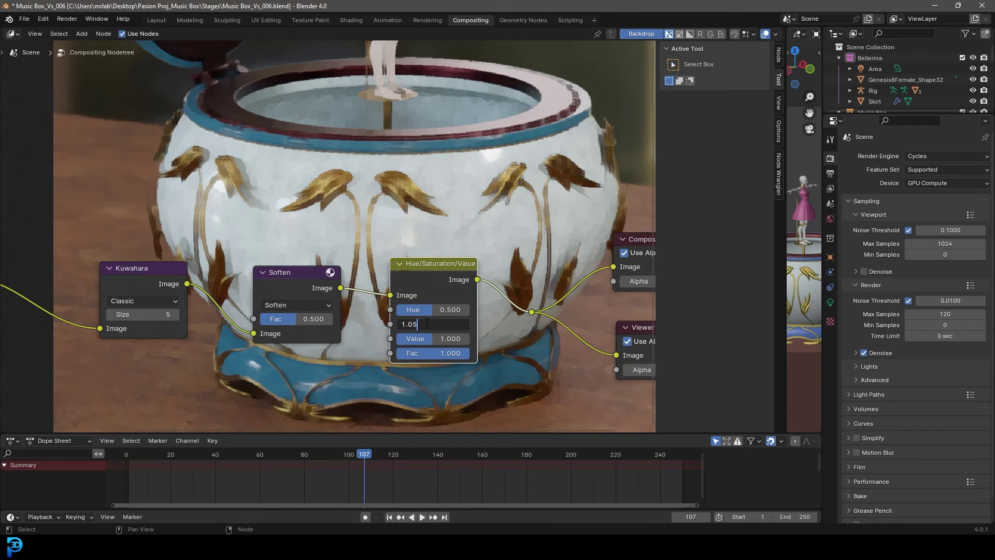
key(BackSpace)
text(8)
key(Return)
Examine the color-adjusted backdrop image, from the whole box down to the gold leaves and the blue base.
key(v)
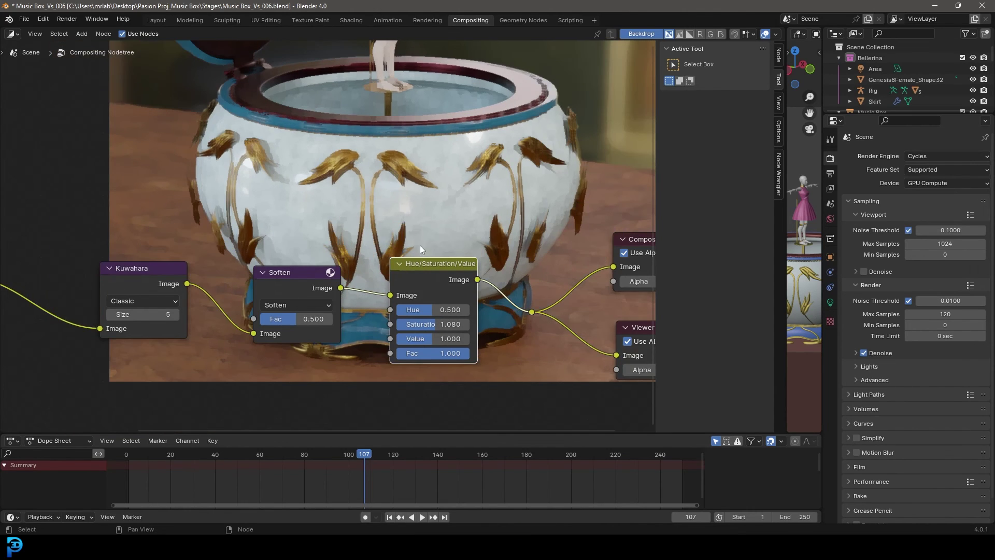
middle_drag(419, 187, 399, 243)
key(alt+v)
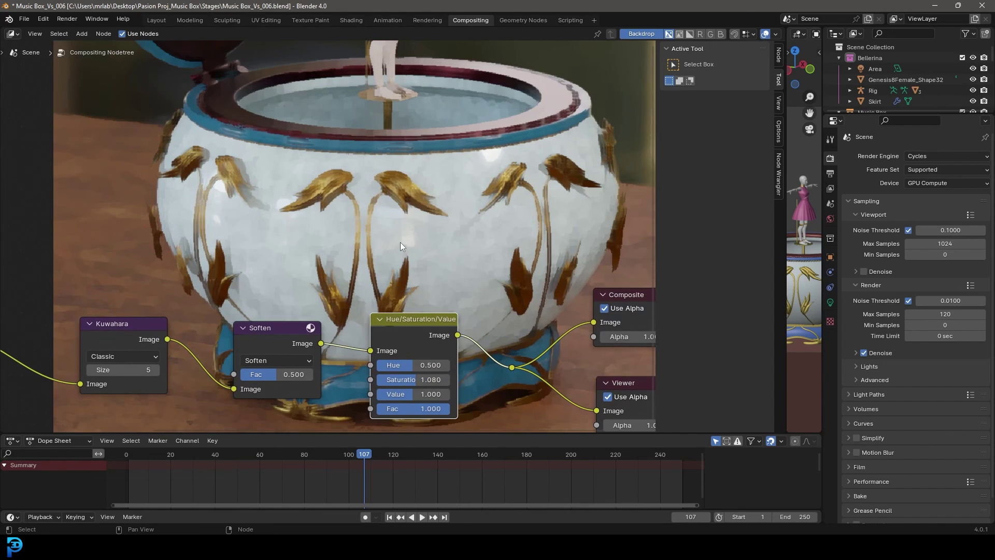
middle_drag(436, 288, 456, 250)
key(Left)
key(alt+v)
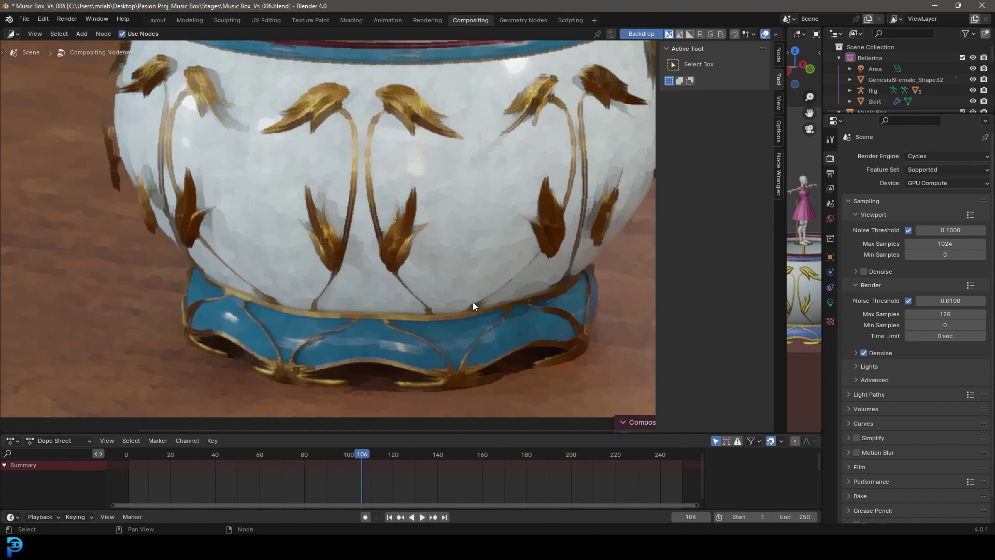
alt+middle_drag(473, 302, 464, 273)
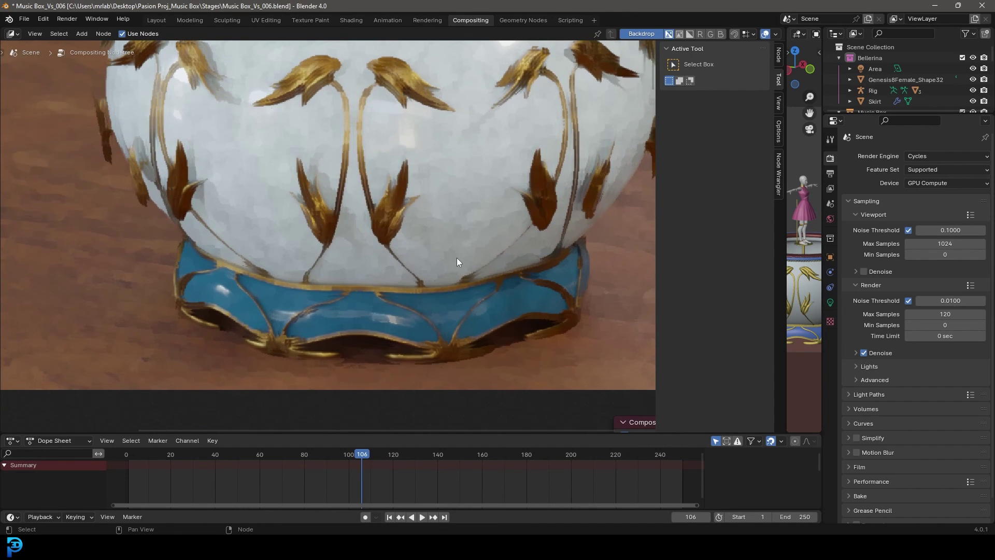